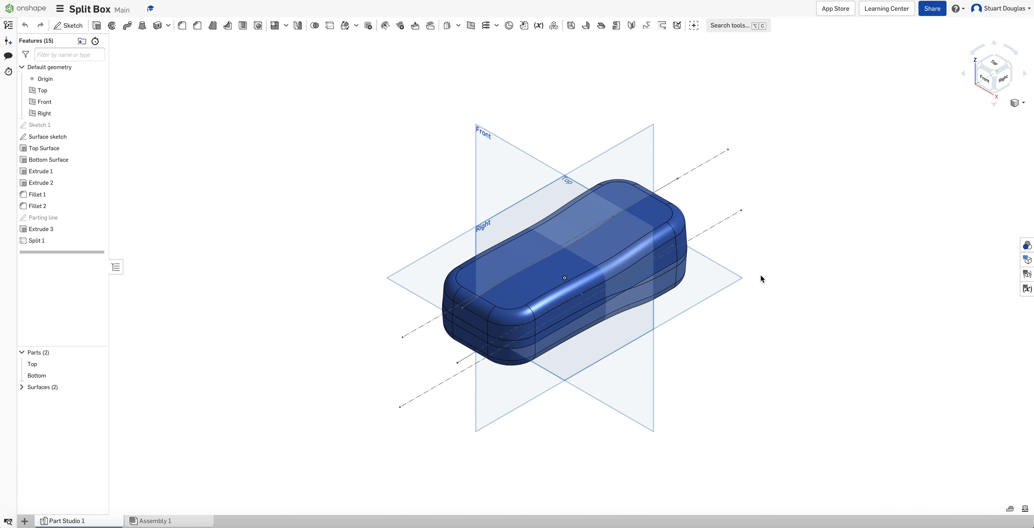
Select the curved top face of the box's Top part and hide the Bottom part
mouse_move(762, 342)
right_mouse_down()
mouse_move(741, 320)
mouse_move(756, 362)
mouse_move(753, 352)
right_mouse_up()
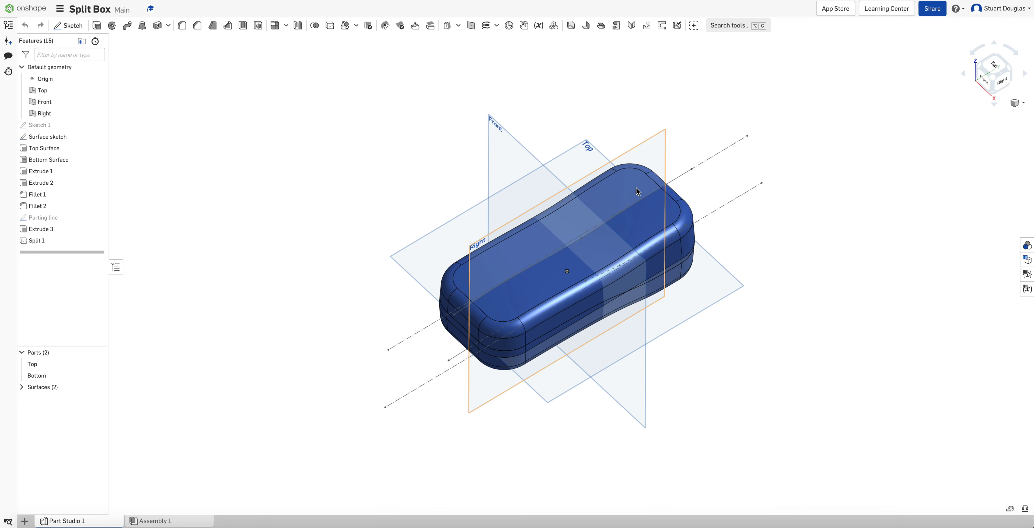
left_click(637, 216)
mouse_move(755, 299)
right_mouse_down()
mouse_move(744, 247)
mouse_move(754, 301)
right_mouse_up()
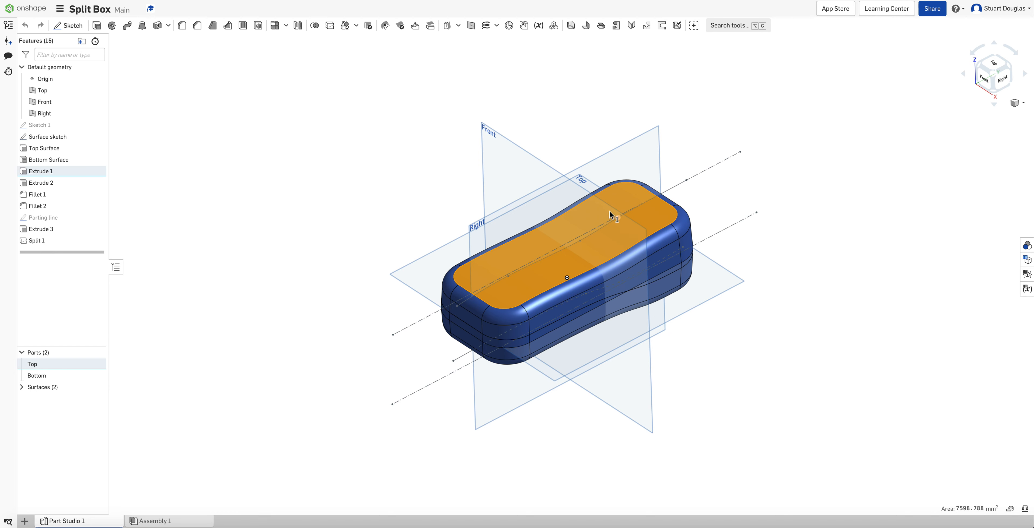
left_click(97, 376)
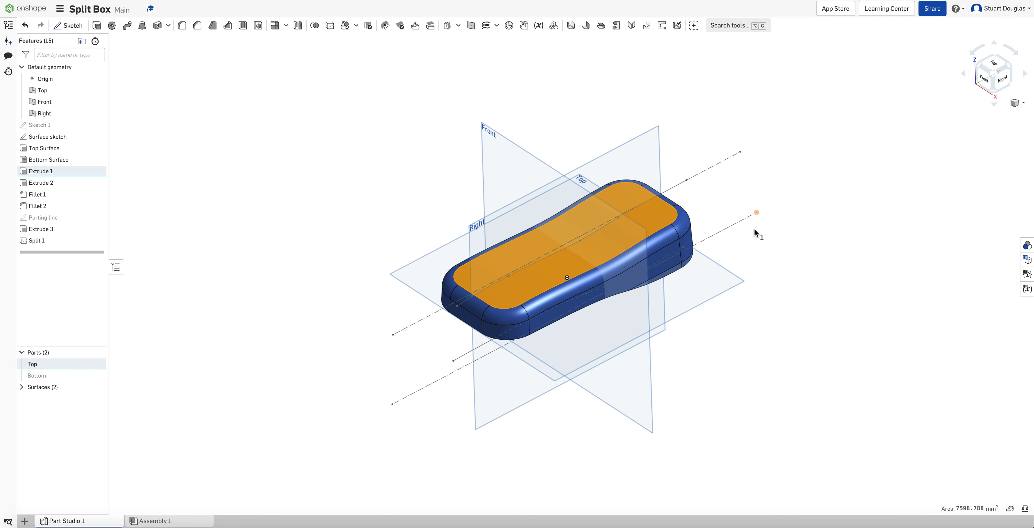
scroll(610, 220, "up", 4)
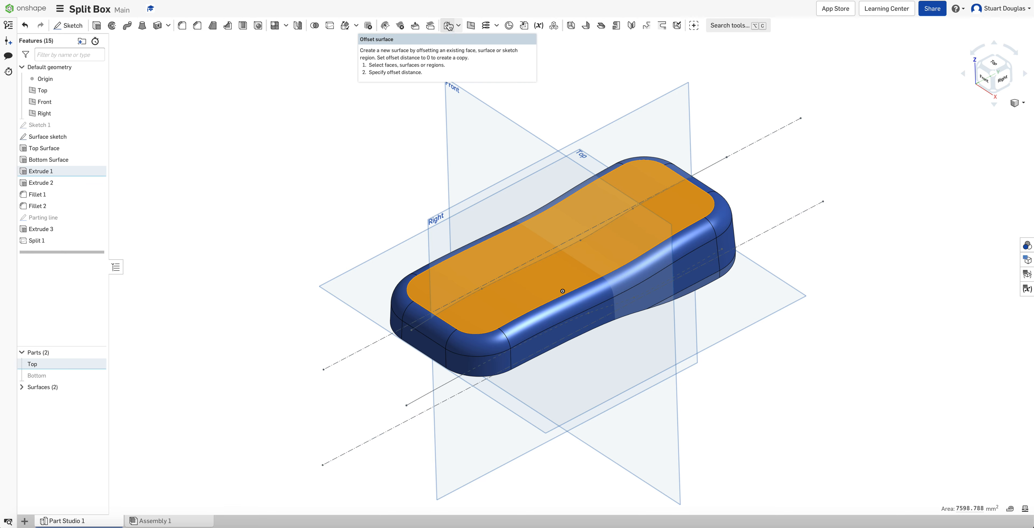
Create an offset surface from the selected top face, 2 mm inward into the part
left_click(448, 27)
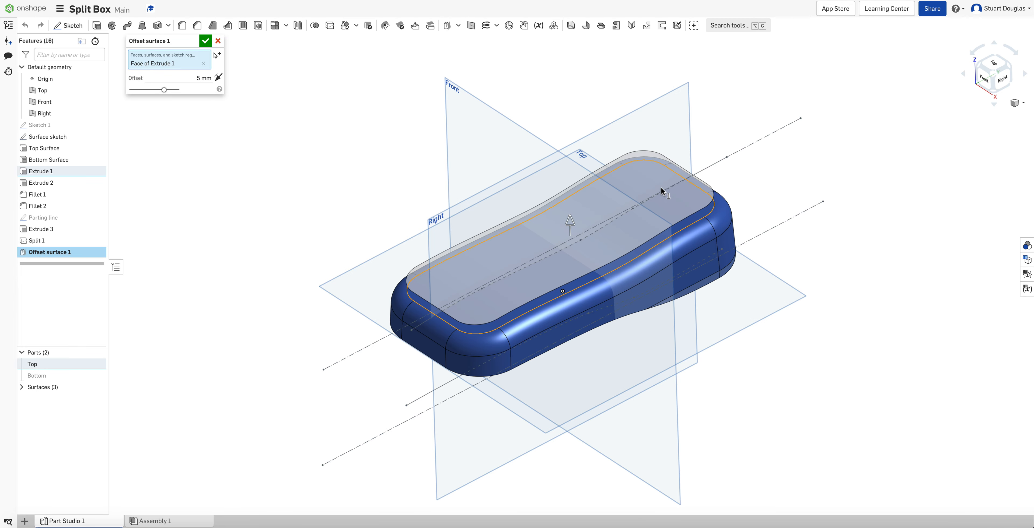
right_click_drag(834, 362, 785, 328)
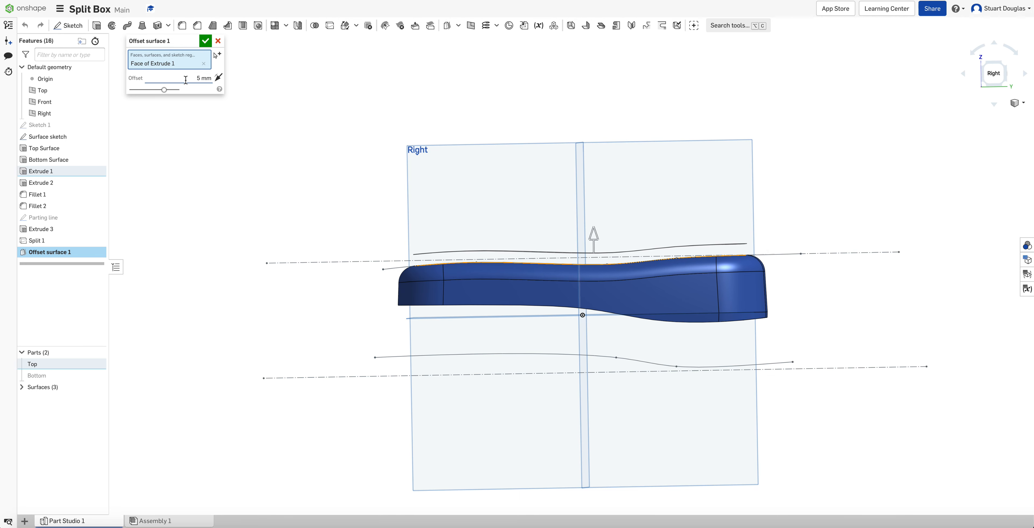
key("shift+7")
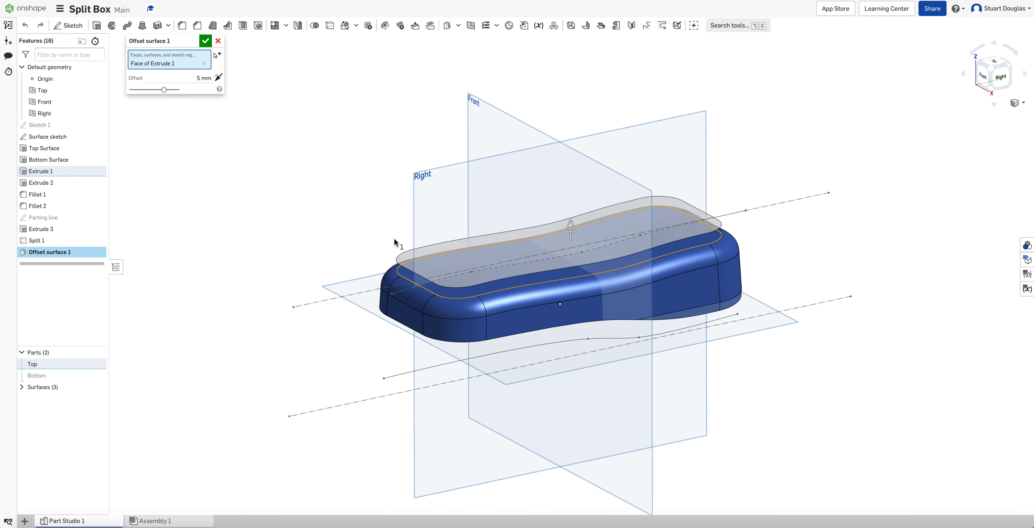
double_click(200, 80)
type("2")
left_click(218, 78)
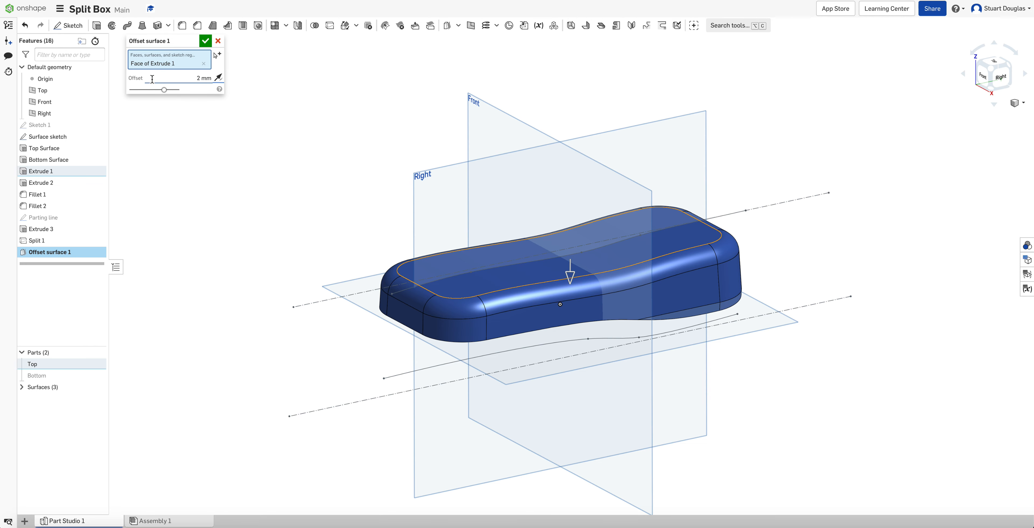
left_click_drag(164, 89, 137, 90)
left_click_drag(137, 90, 173, 92)
left_click(204, 40)
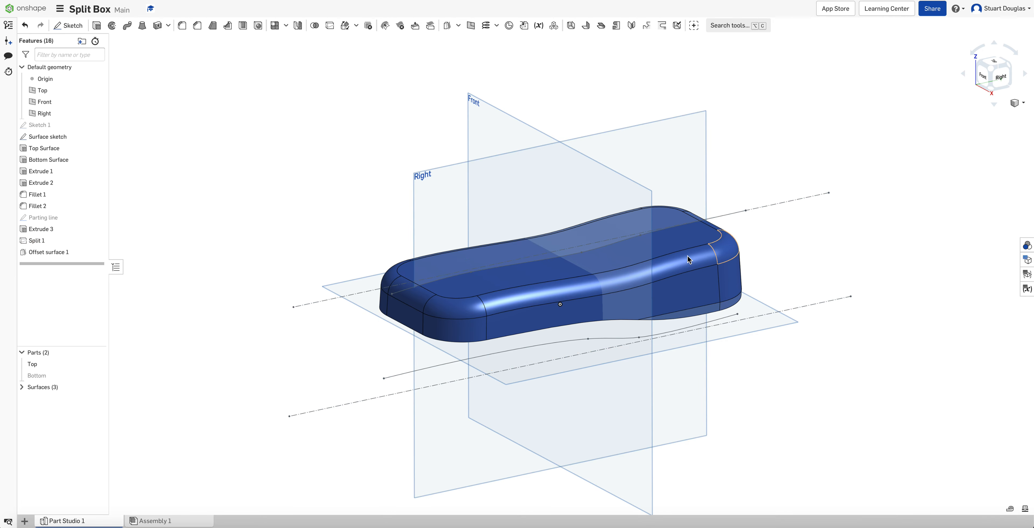
Create a plane offset 30 mm above the Top plane, clear of the box's upper surface
right_click_drag(638, 227, 685, 246)
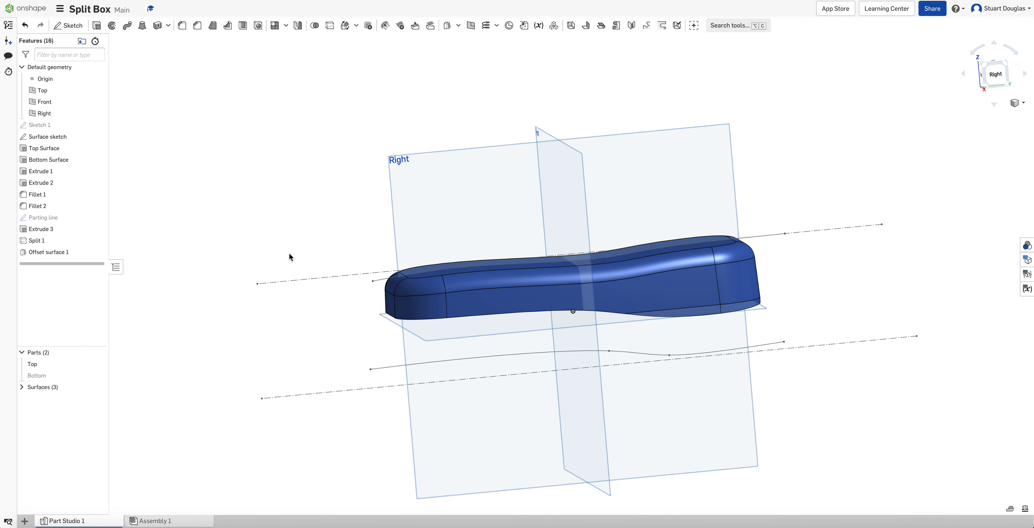
key("shift+7")
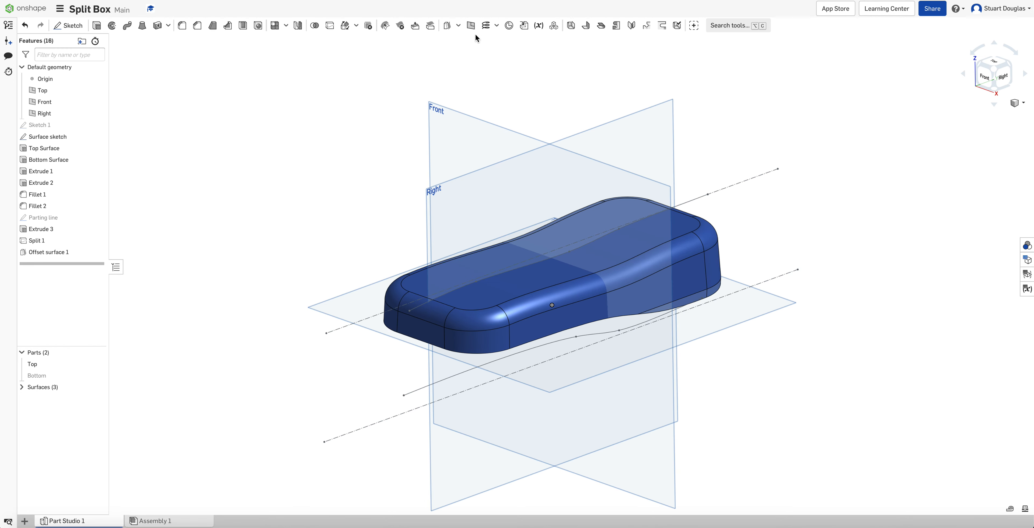
left_click(471, 26)
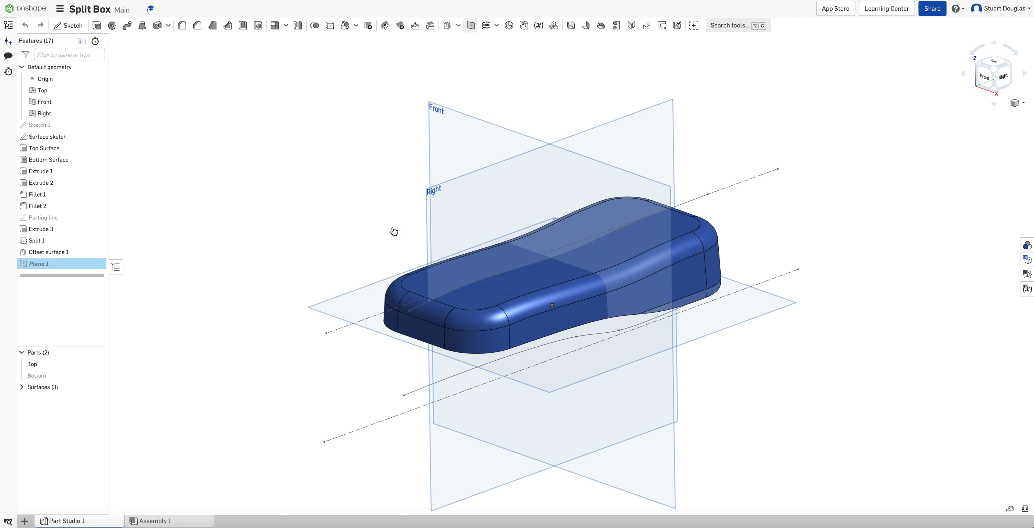
left_click(345, 295)
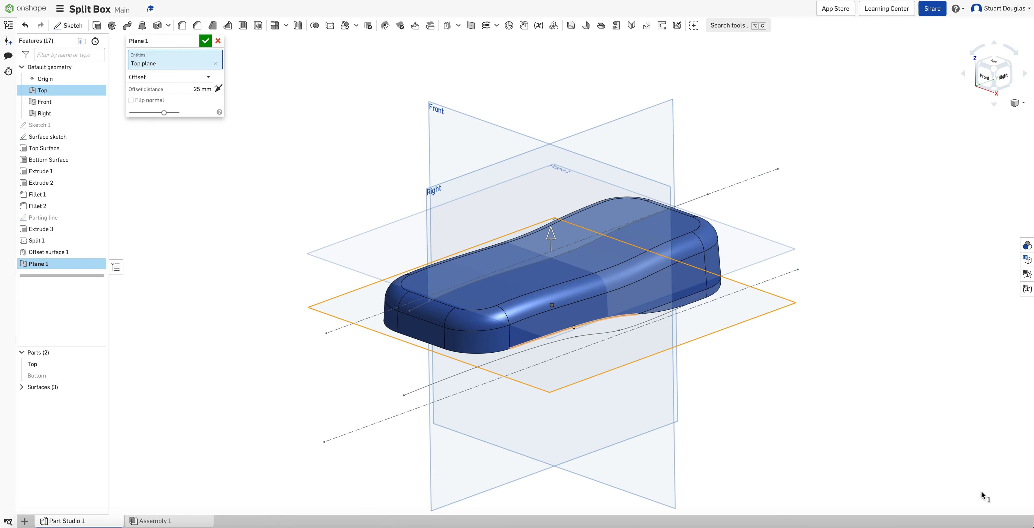
right_click_drag(827, 436, 786, 419)
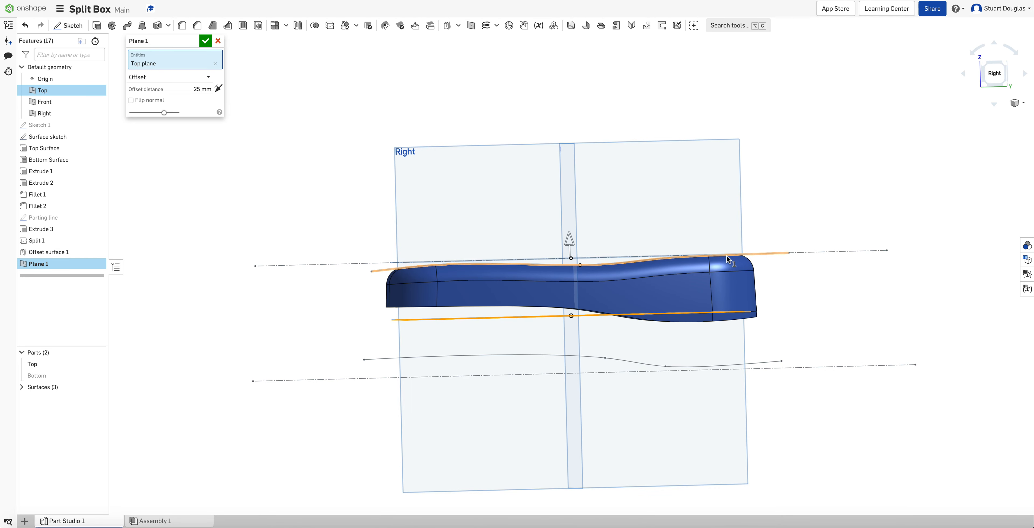
scroll(719, 259, "up", 4)
scroll(719, 258, "up", 2)
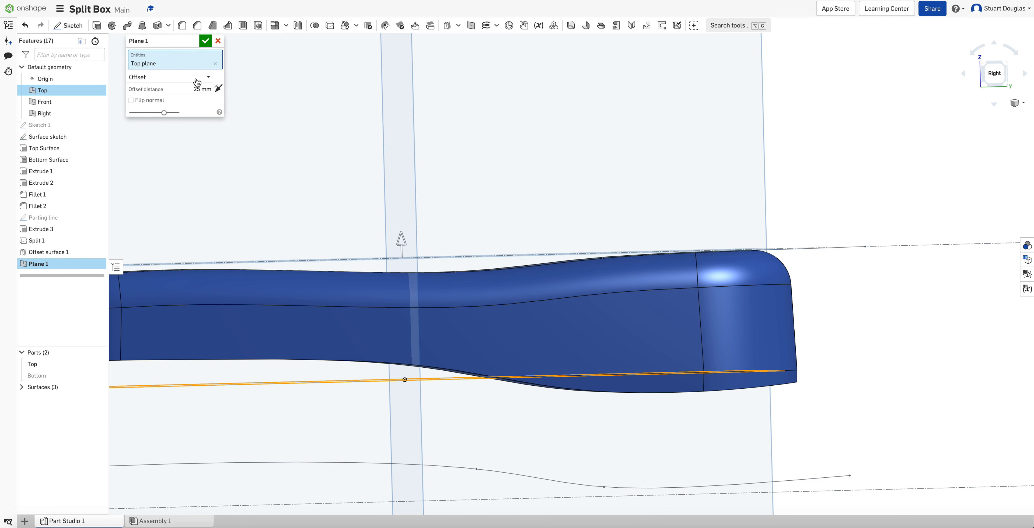
left_click(201, 90)
type("30")
key("Return")
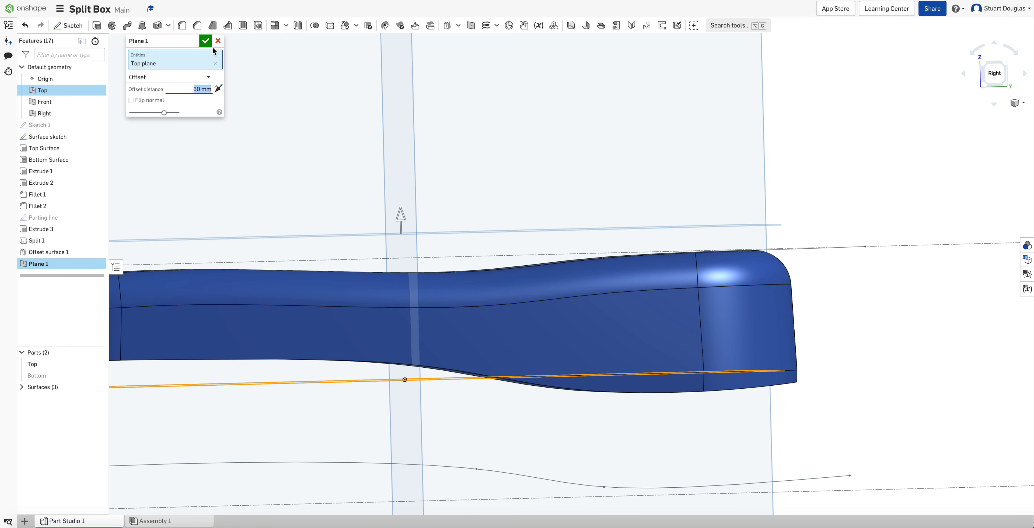
left_click(204, 41)
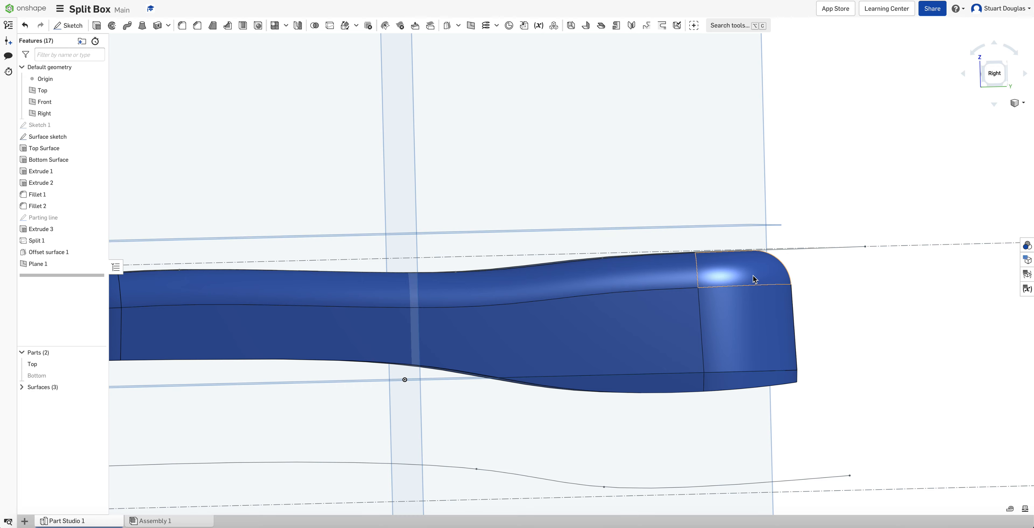
Start a sketch on the new offset plane and draw a corner rectangle about 44 by 70 mm over the box's +Y half
scroll(754, 280, "down", 3)
right_click_drag(418, 257, 451, 277)
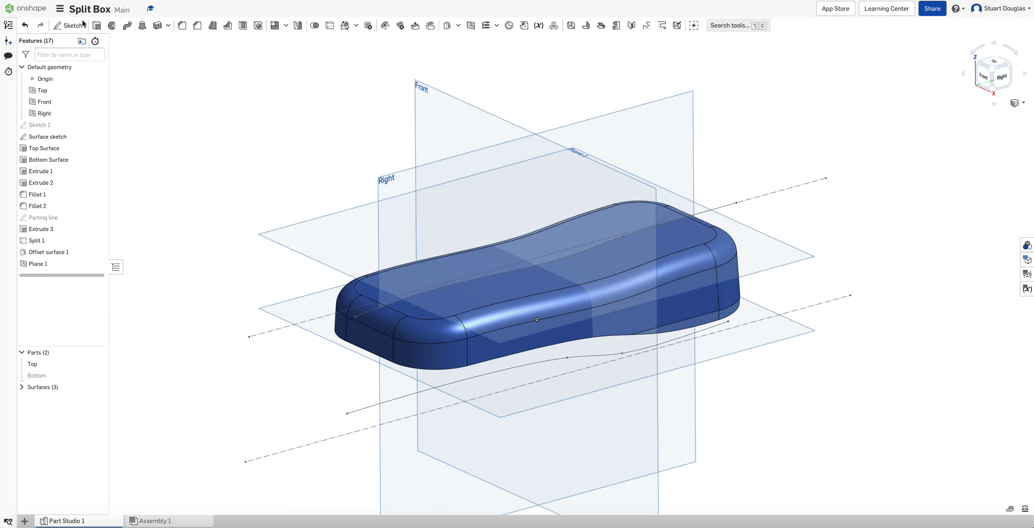
left_click(76, 27)
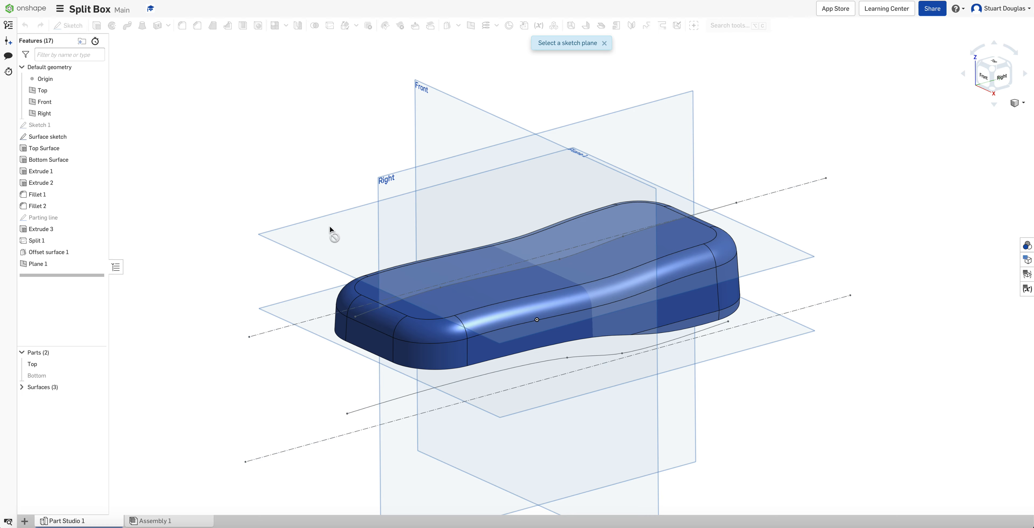
left_click(313, 230)
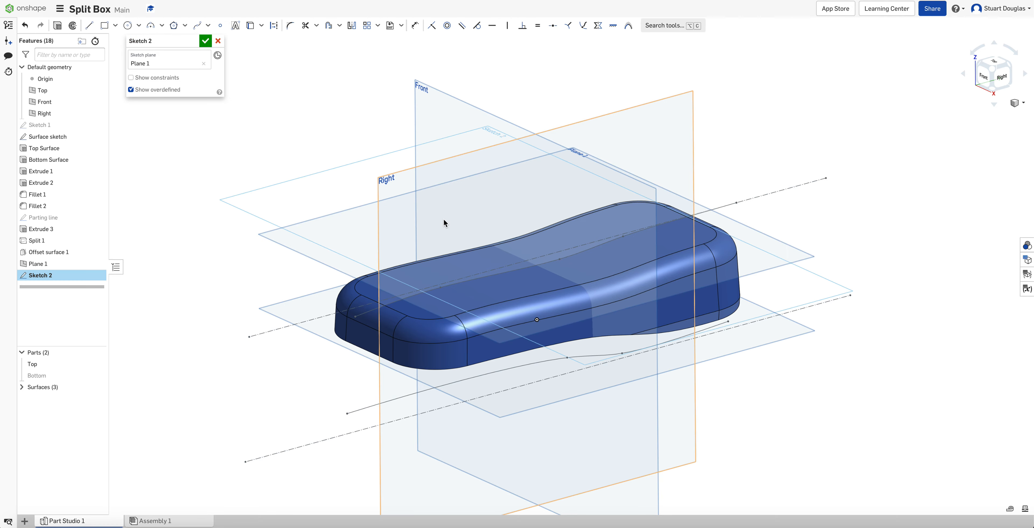
key("n")
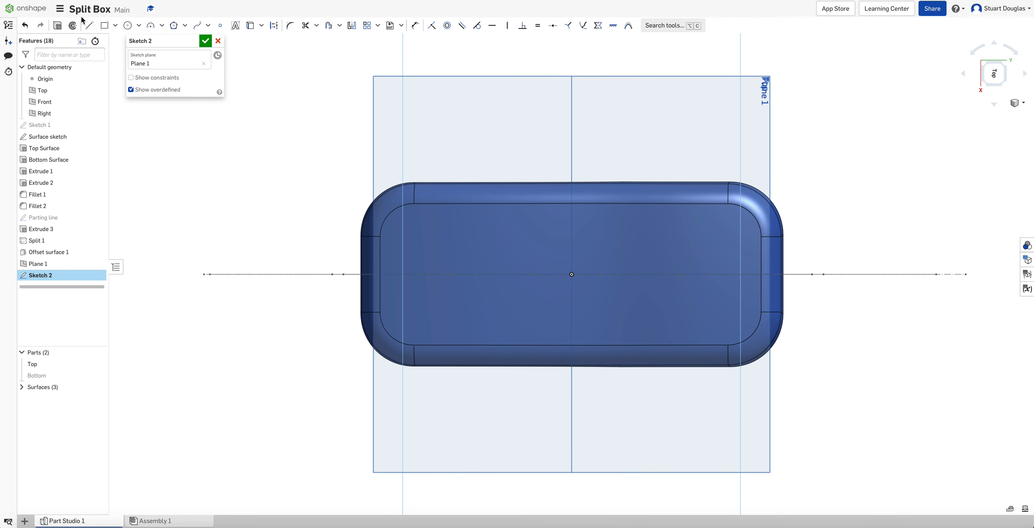
left_click(105, 27)
mouse_move(731, 219)
left_mouse_down()
mouse_move(737, 346)
mouse_move(729, 335)
mouse_move(548, 334)
left_mouse_up()
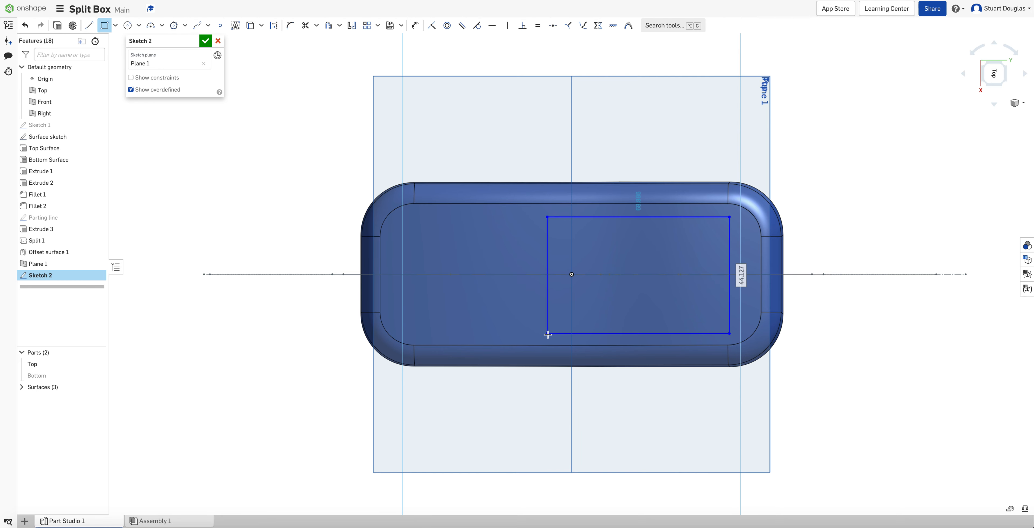
Dimension the rectangle to 45 mm across the box's width and 65 mm along its length
key("d")
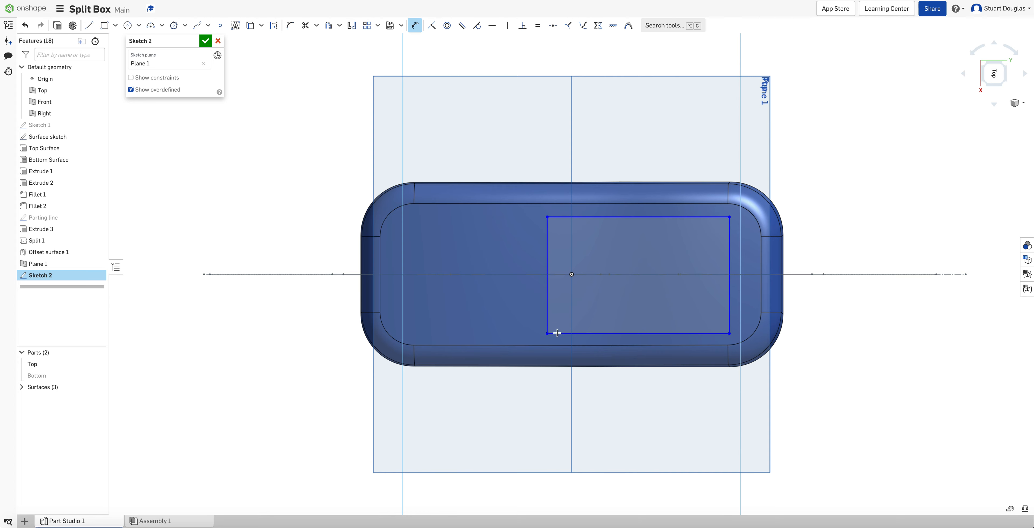
left_click(734, 284)
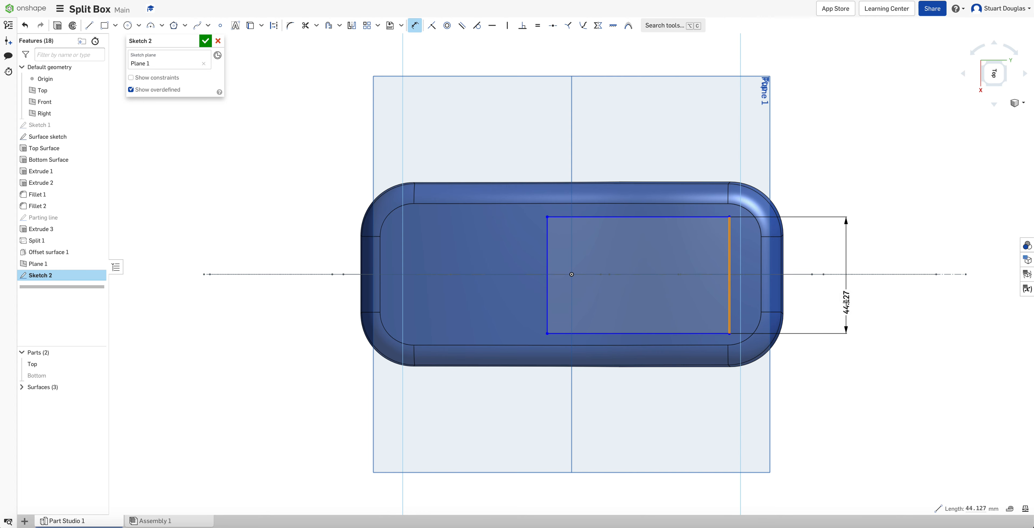
left_click(845, 301)
type("45")
key("Return")
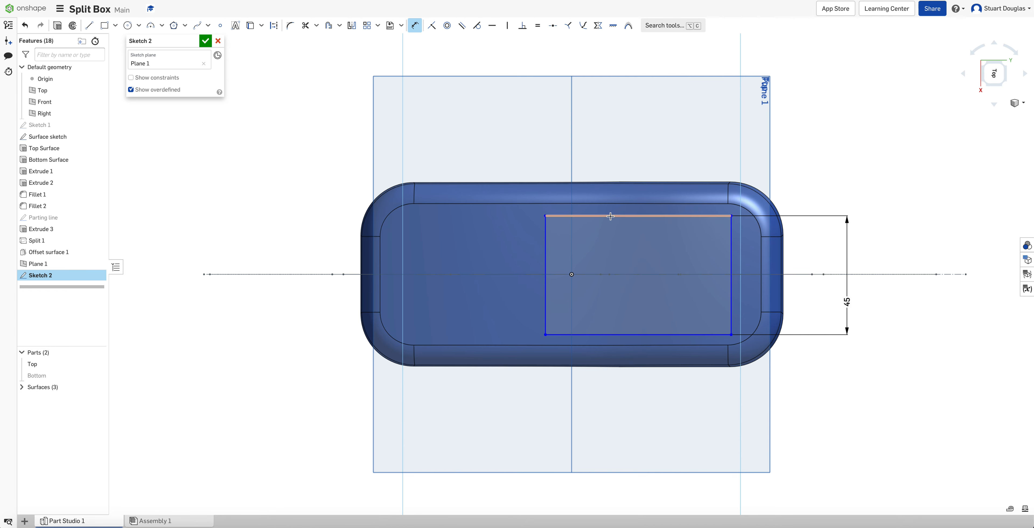
left_click(546, 241)
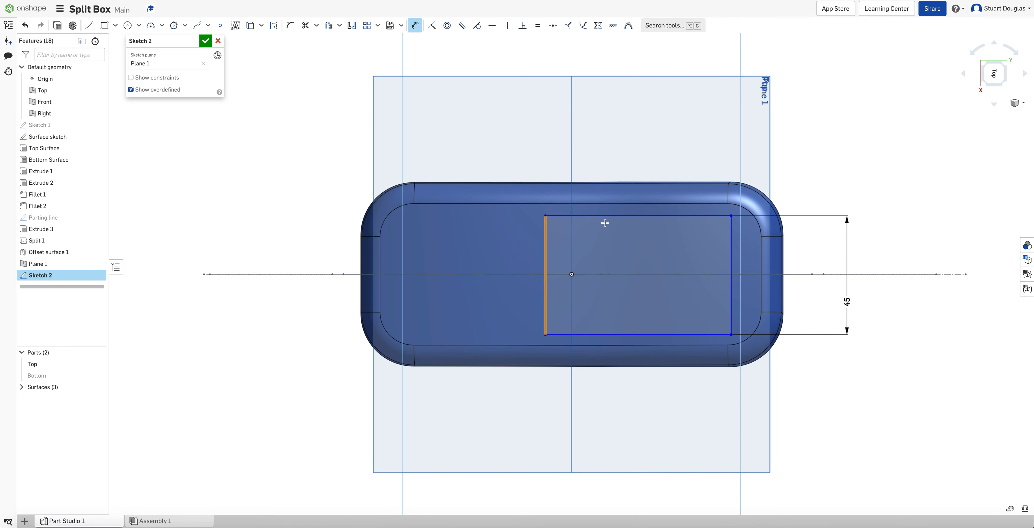
left_click(732, 241)
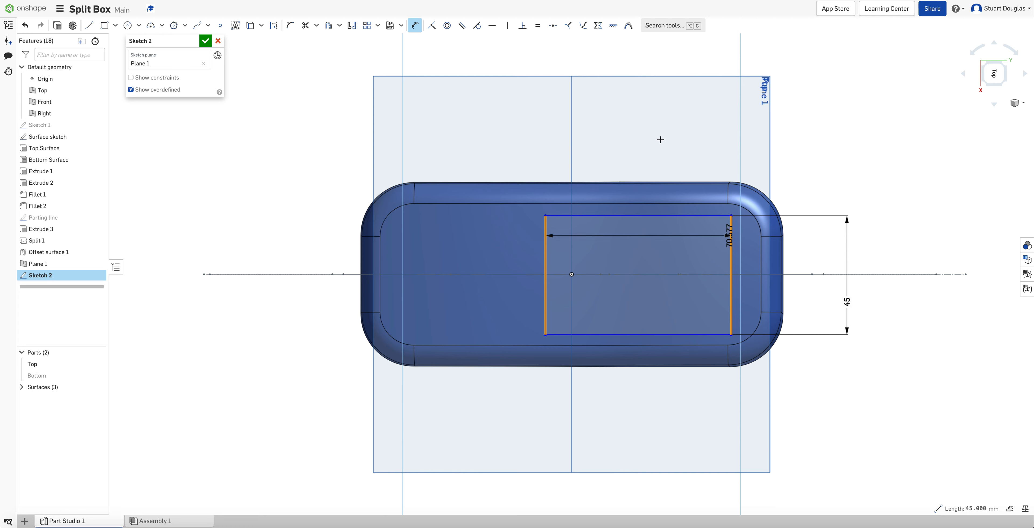
left_click(607, 119)
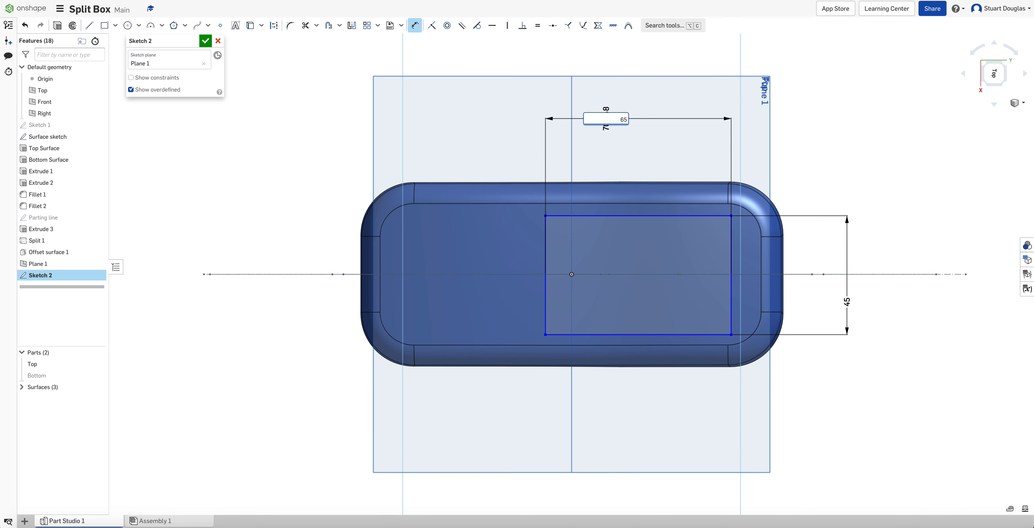
key("Return")
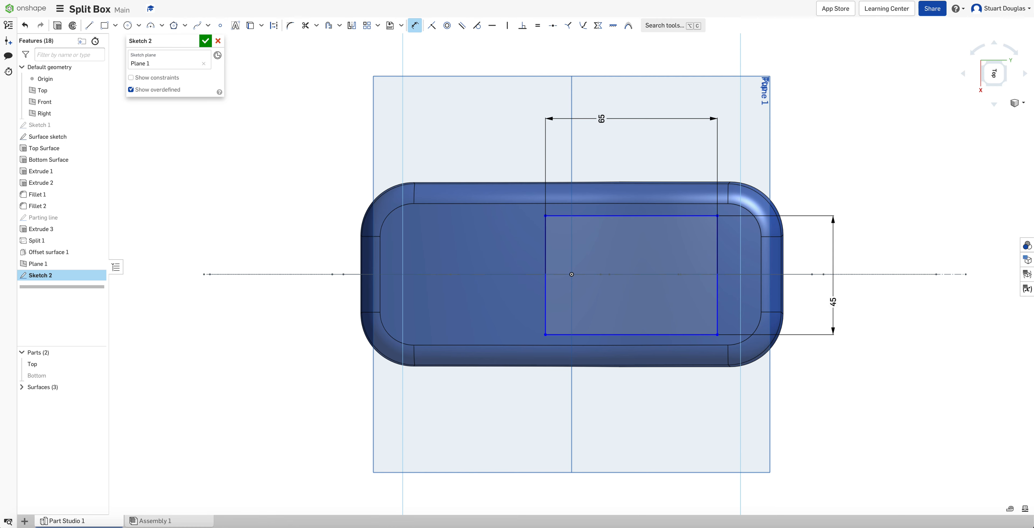